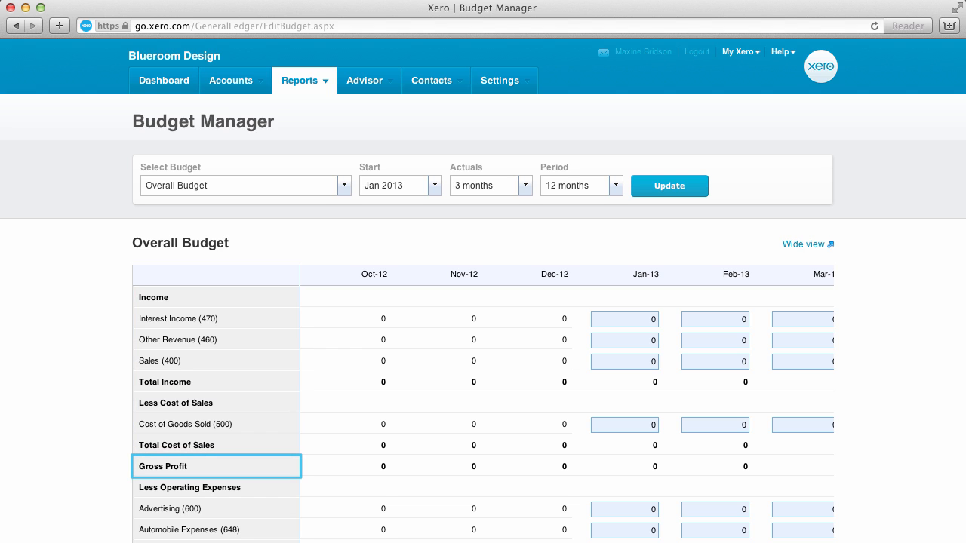
Update the Overall Budget to start in Jan 2014 with 6 months of actuals and a 12-month period.
{"action": "scroll", "coordinate": [483, 407], "scroll_direction": "down", "scroll_amount": 10}
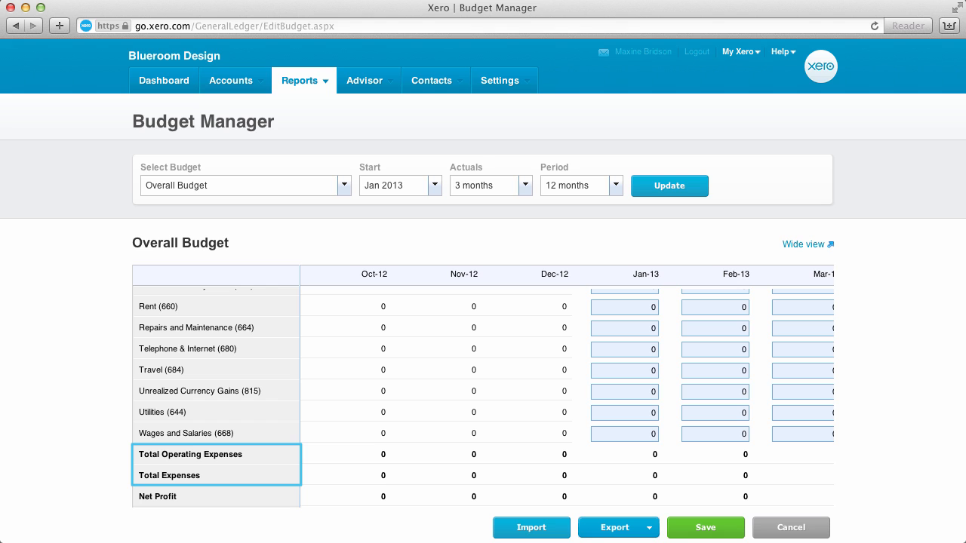
{"action": "scroll", "coordinate": [483, 408], "scroll_direction": "up", "scroll_amount": 5}
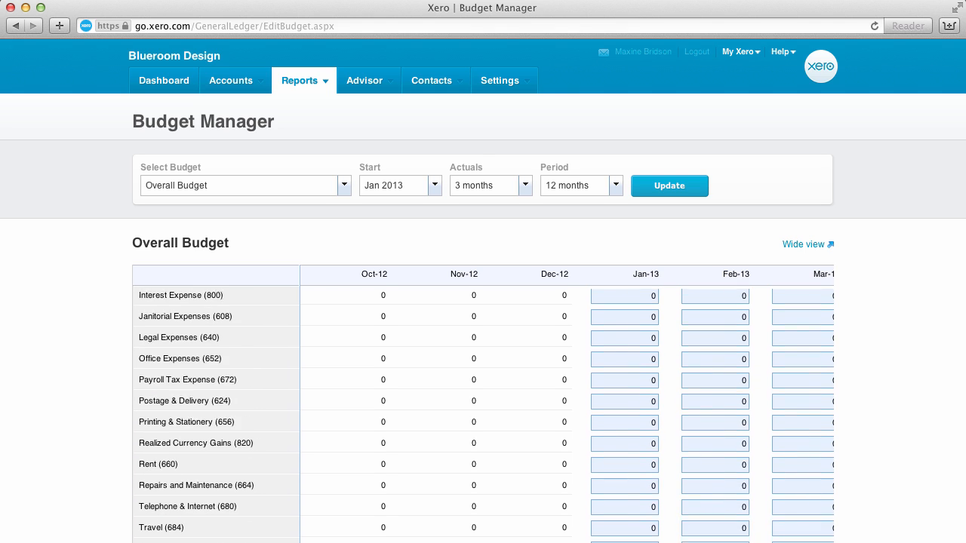
{"action": "scroll", "coordinate": [482, 407], "scroll_direction": "up", "scroll_amount": 3}
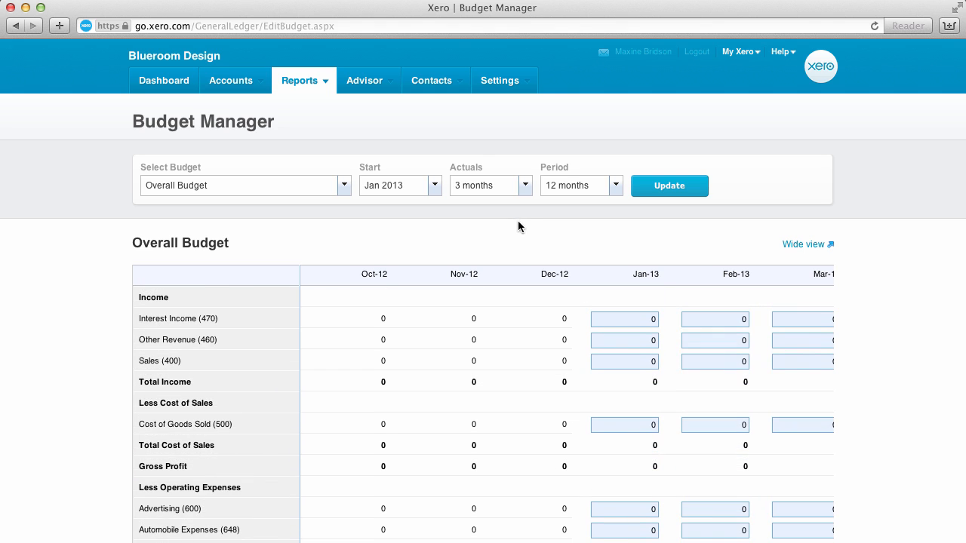
{"action": "left_click", "coordinate": [435, 185]}
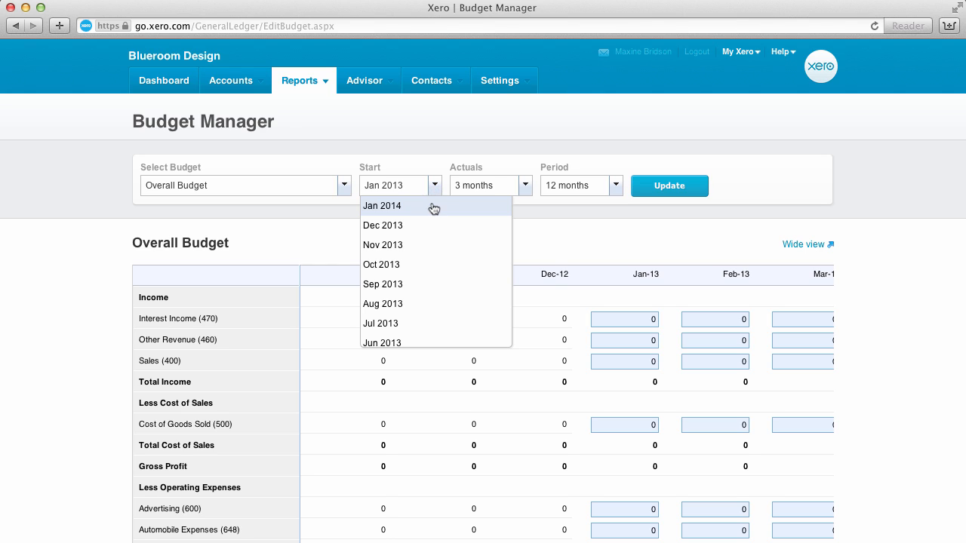
{"action": "left_click", "coordinate": [431, 205]}
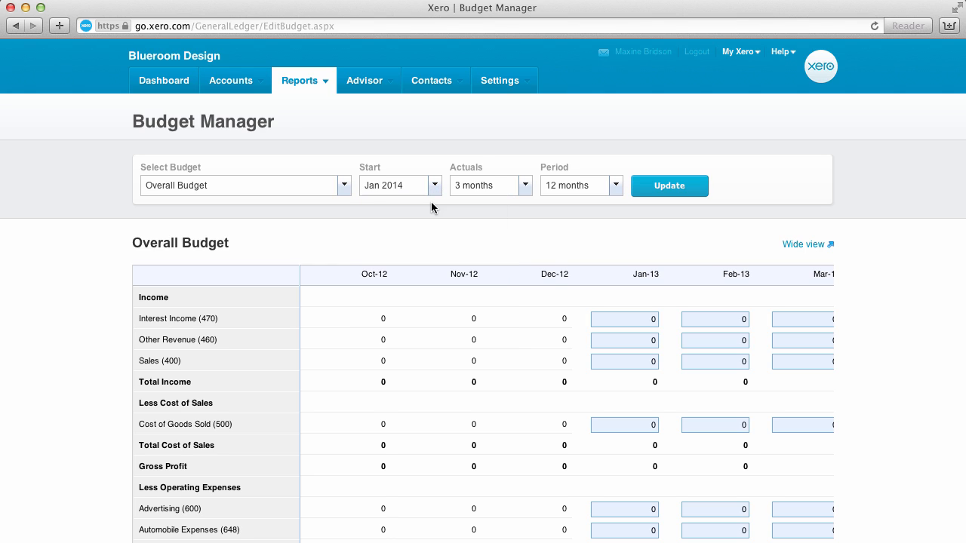
{"action": "left_click", "coordinate": [525, 186]}
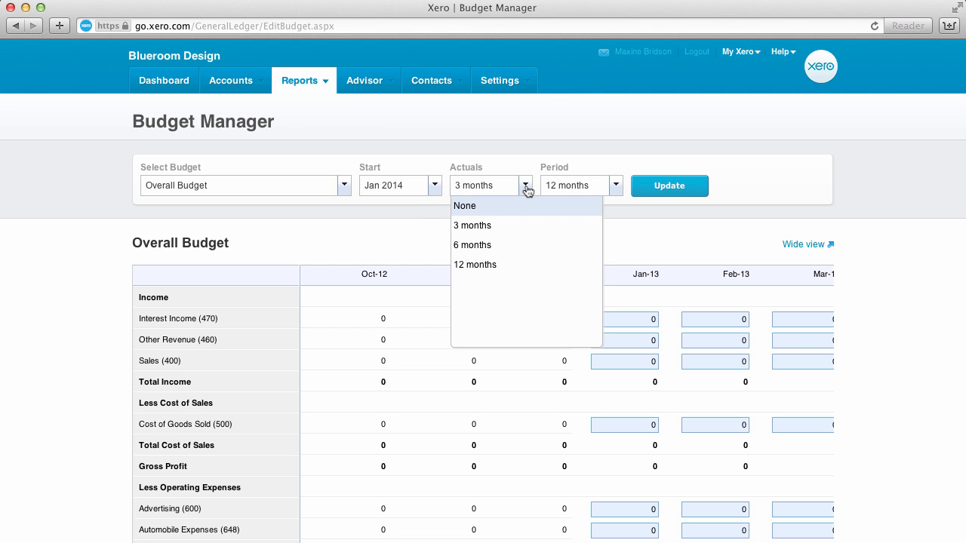
{"action": "left_click", "coordinate": [519, 245]}
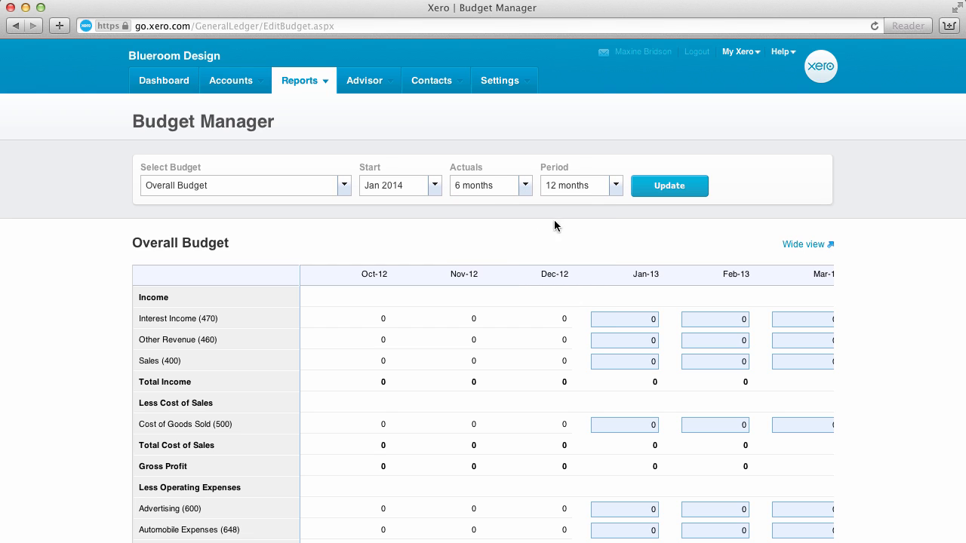
{"action": "left_click", "coordinate": [614, 188]}
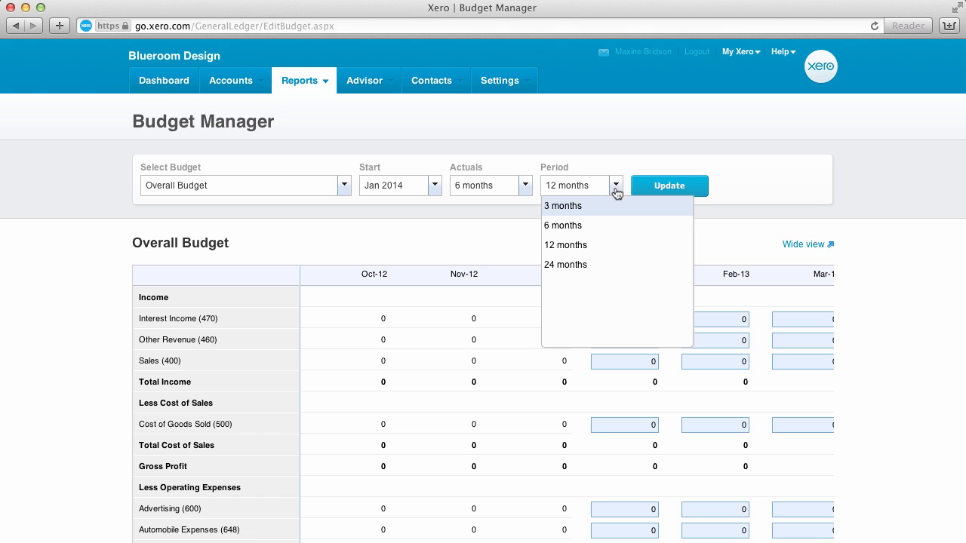
{"action": "left_click", "coordinate": [617, 247]}
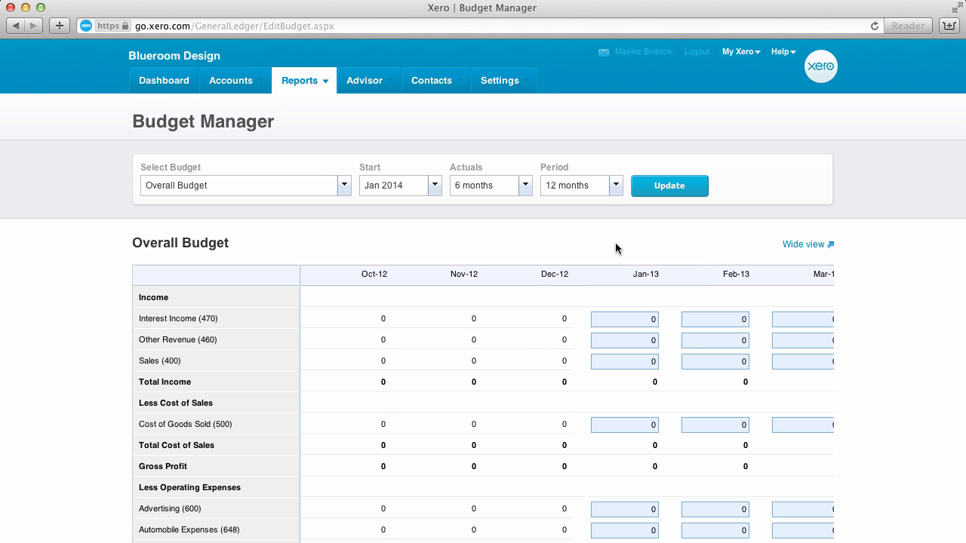
{"action": "left_click", "coordinate": [658, 190]}
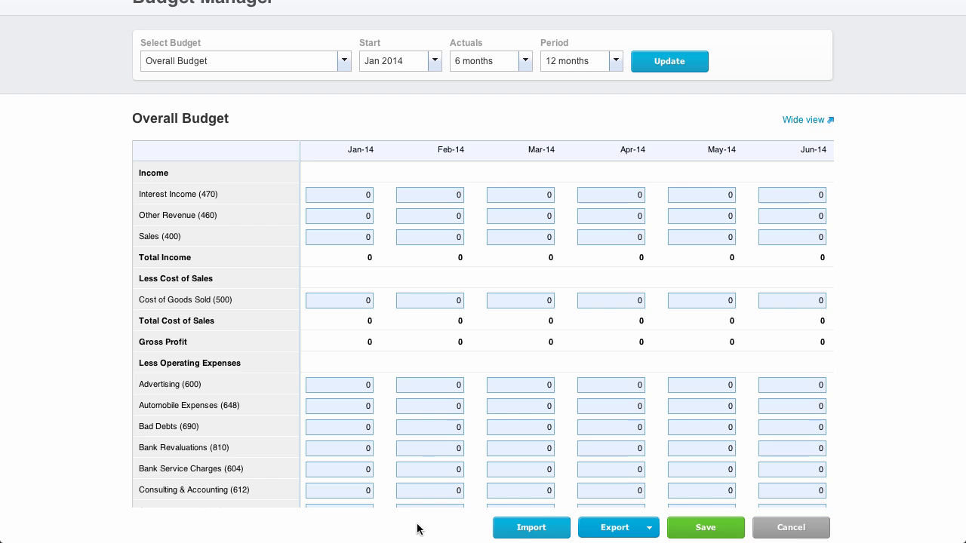
Download the Overall Budget template, and import the updated Blueroom Design - Overall Budget file as the Overall Budget.
{"action": "left_click", "coordinate": [532, 527]}
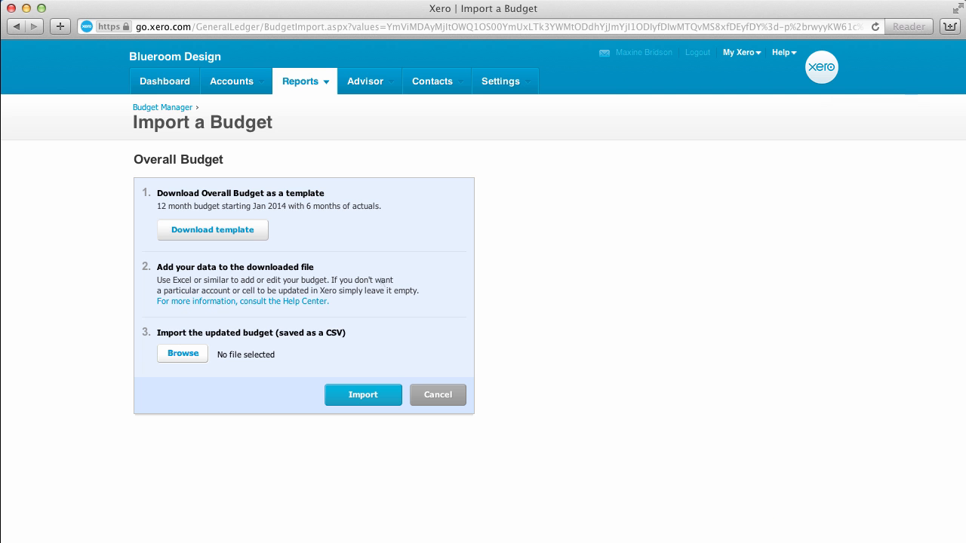
{"action": "left_click", "coordinate": [239, 231]}
{"action": "left_click", "coordinate": [184, 352]}
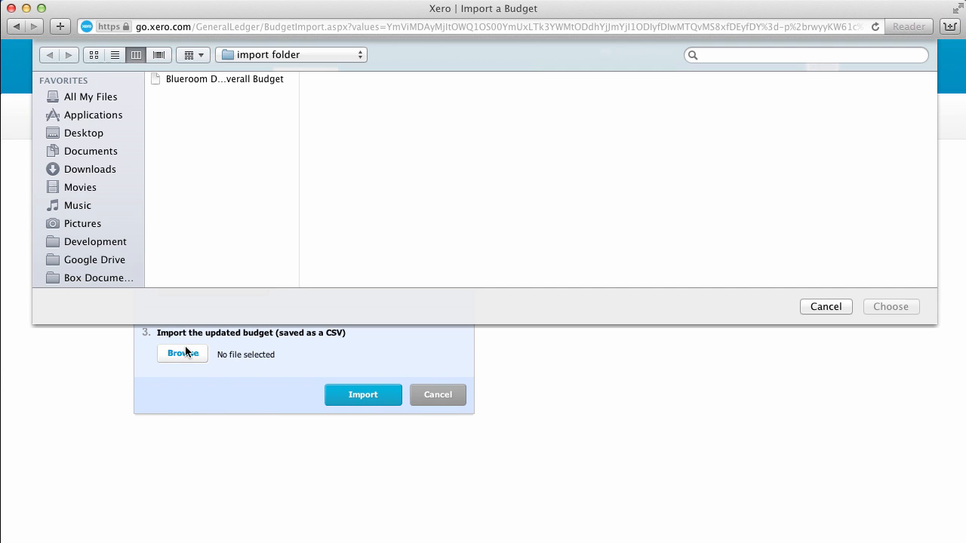
{"action": "double_click", "coordinate": [210, 79]}
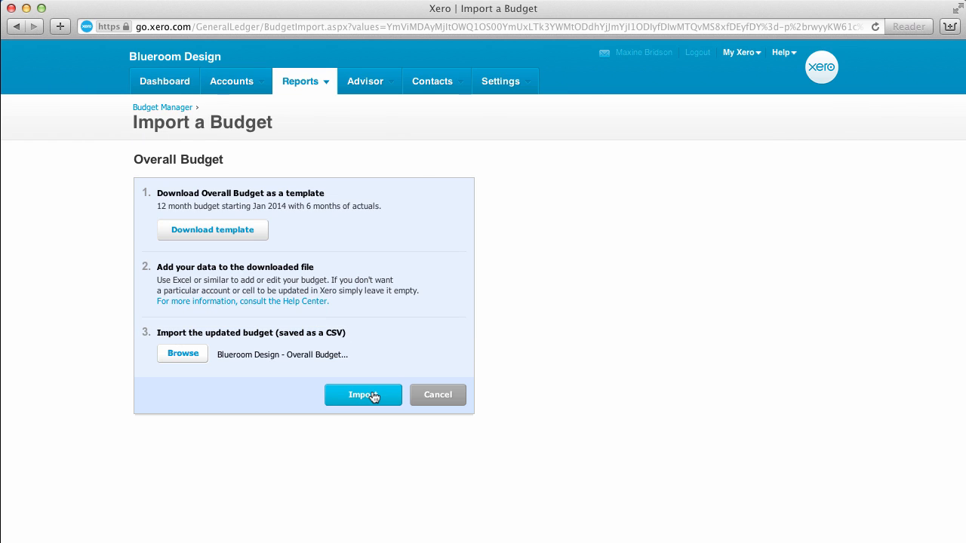
{"action": "left_click", "coordinate": [363, 395]}
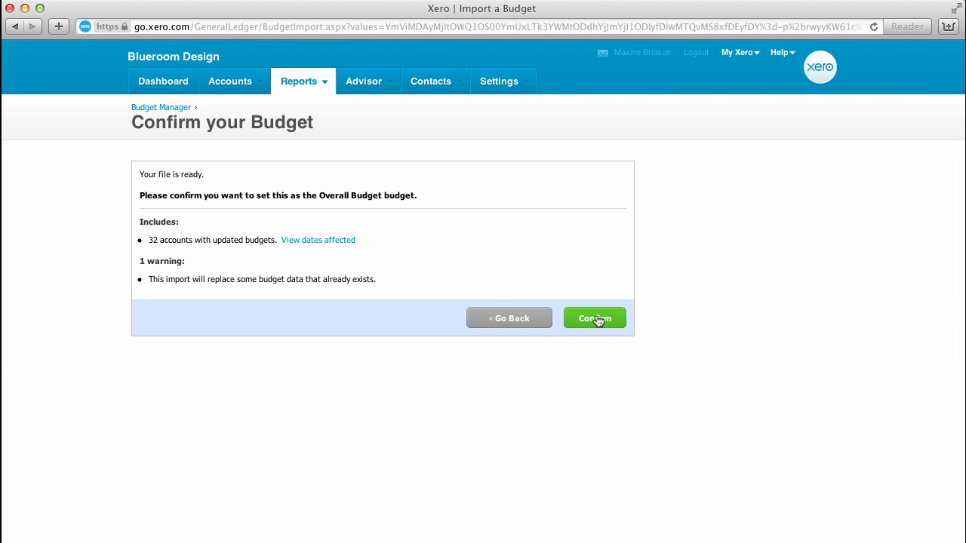
{"action": "left_click", "coordinate": [596, 320]}
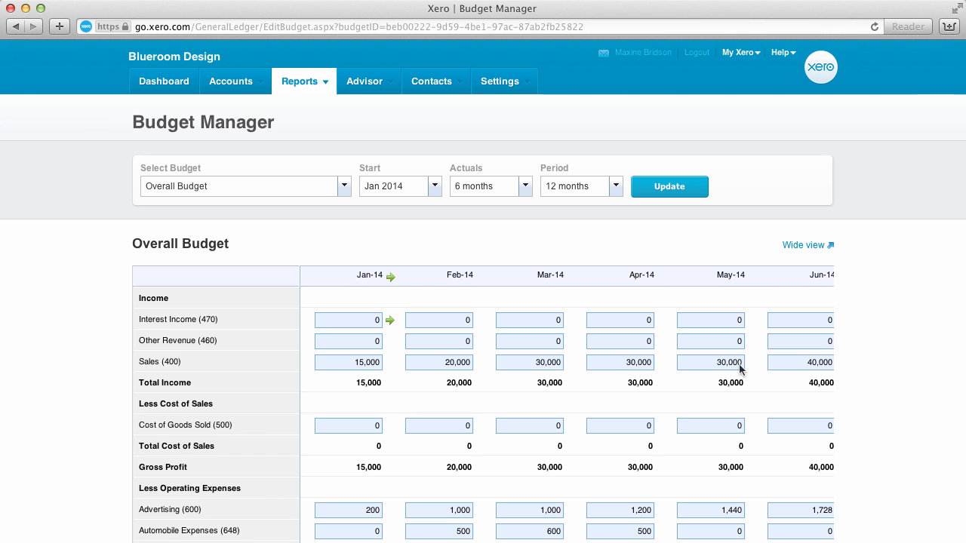
Look over all months of the imported Overall Budget in wide view and return to the standard view.
{"action": "left_click", "coordinate": [812, 247]}
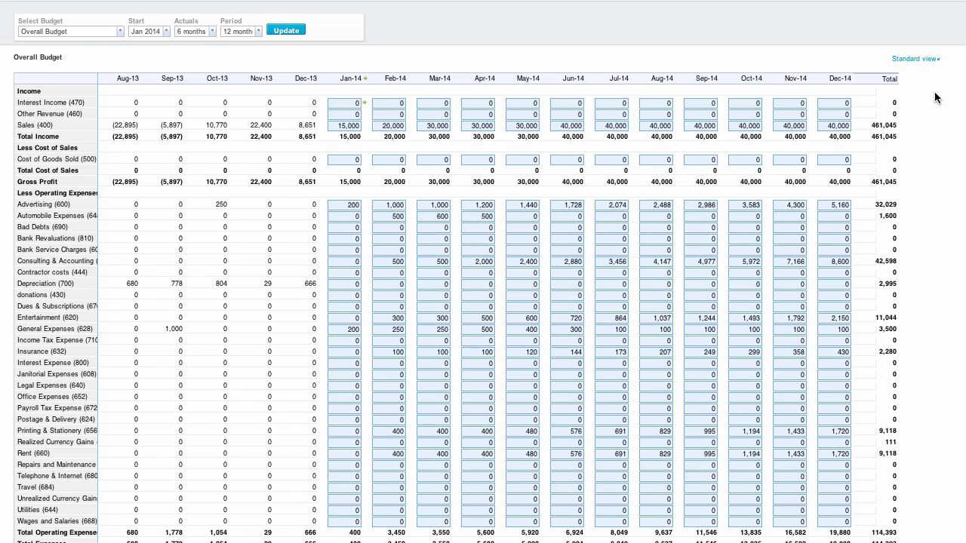
{"action": "left_click", "coordinate": [924, 59]}
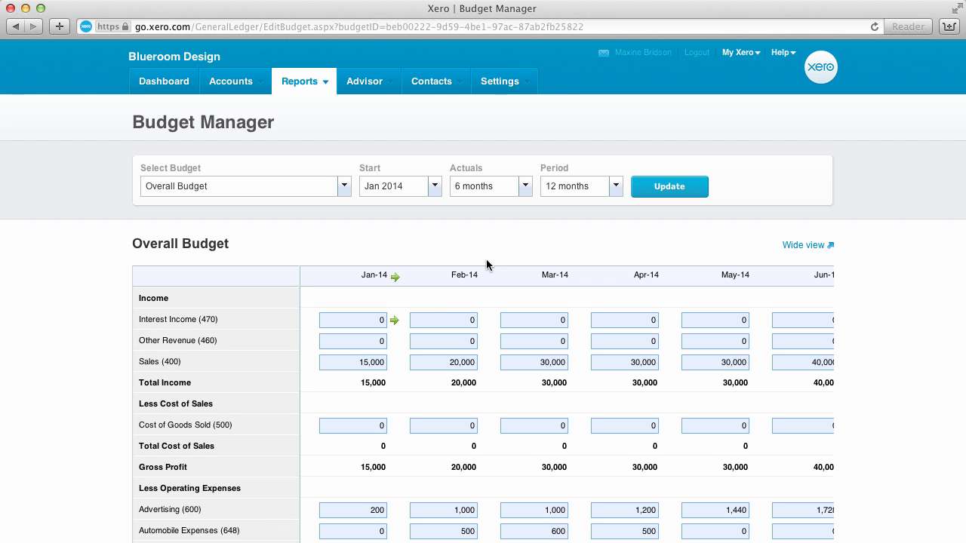
Enter 10 as the Jan-14 Interest Income and apply a formula that adjusts it by 1 each month.
{"action": "left_click", "coordinate": [381, 322]}
{"action": "type", "text": "10"}
{"action": "left_click", "coordinate": [394, 319]}
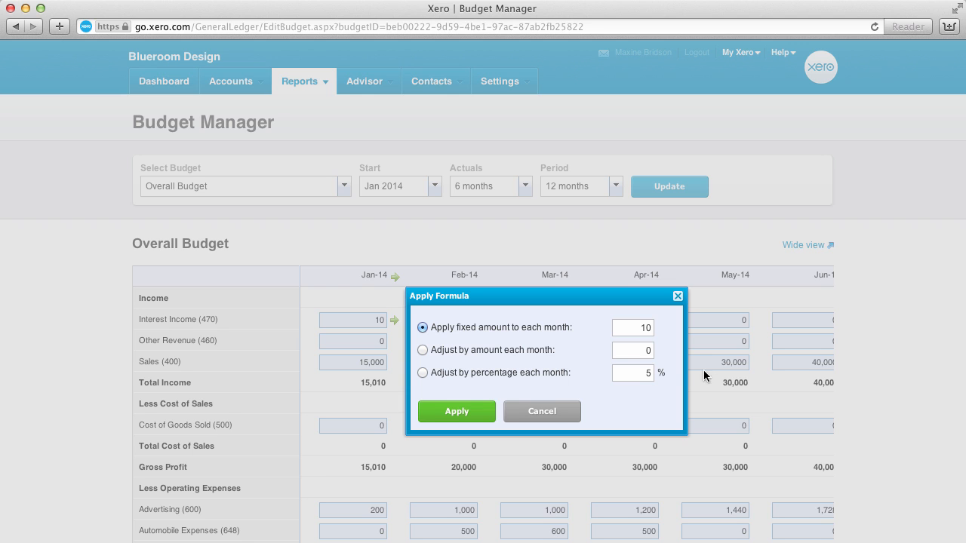
{"action": "left_click", "coordinate": [645, 352]}
{"action": "left_click", "coordinate": [473, 414]}
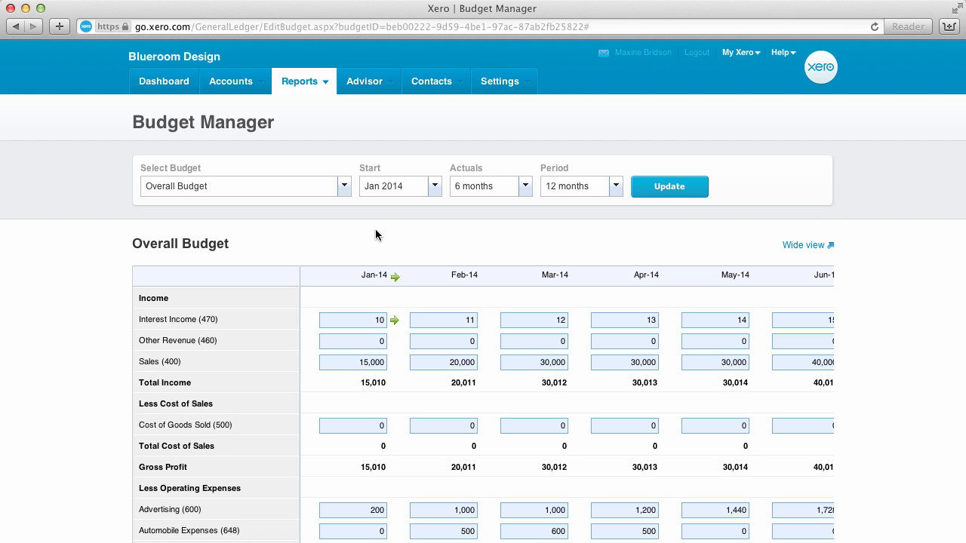
Add a budget named Staff Costs for the March '14 conference event, and update it to start Dec 2013 with no actuals over 6 months.
{"action": "left_click", "coordinate": [343, 185]}
{"action": "left_click", "coordinate": [261, 208]}
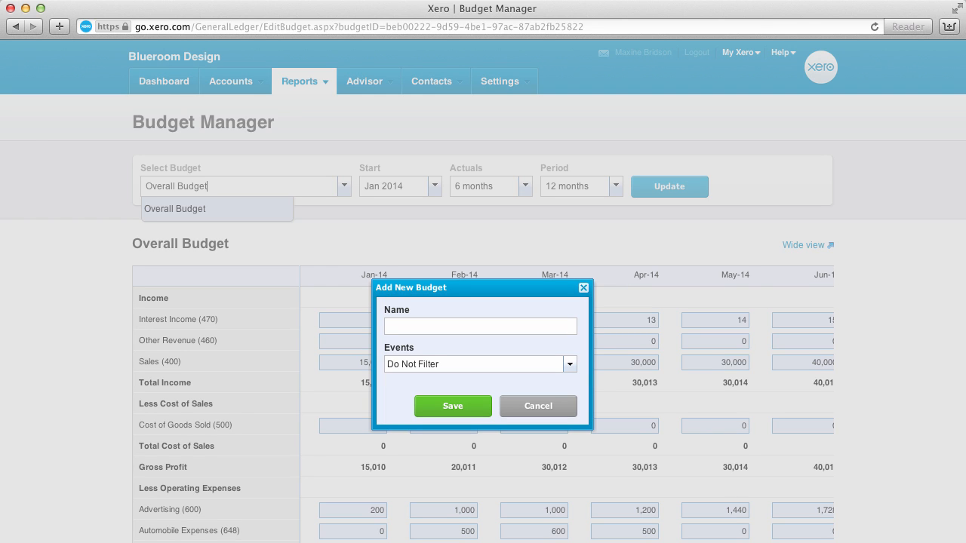
{"action": "type", "text": "Staff Costs"}
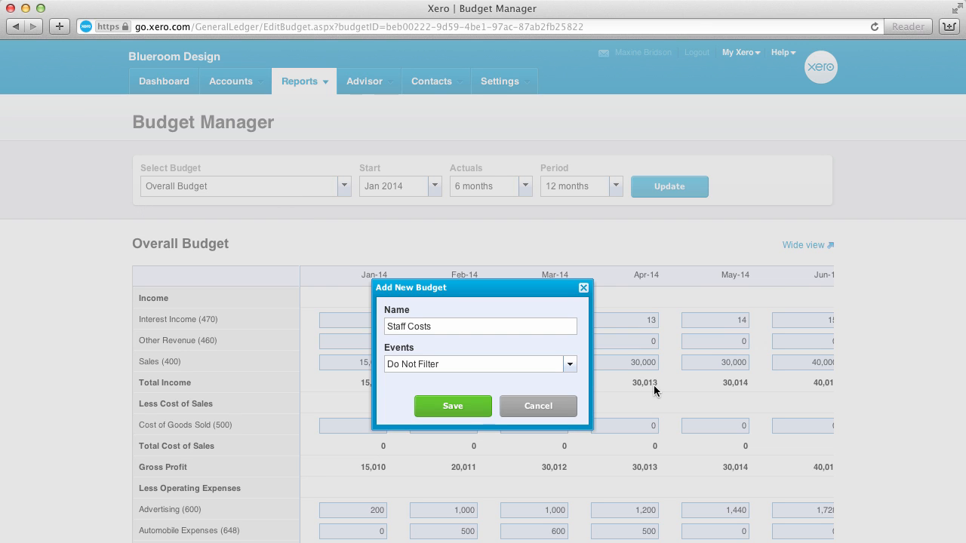
{"action": "left_click", "coordinate": [569, 365]}
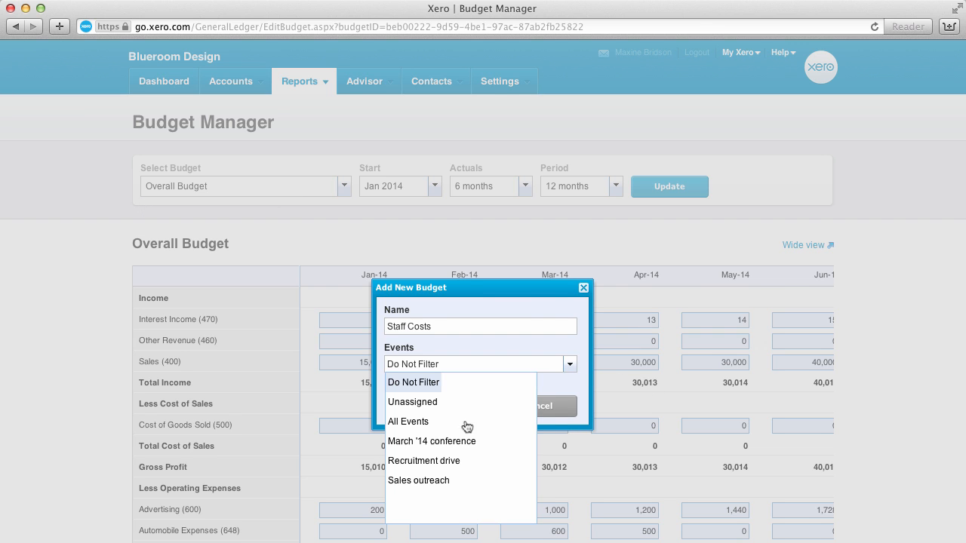
{"action": "left_click", "coordinate": [428, 445]}
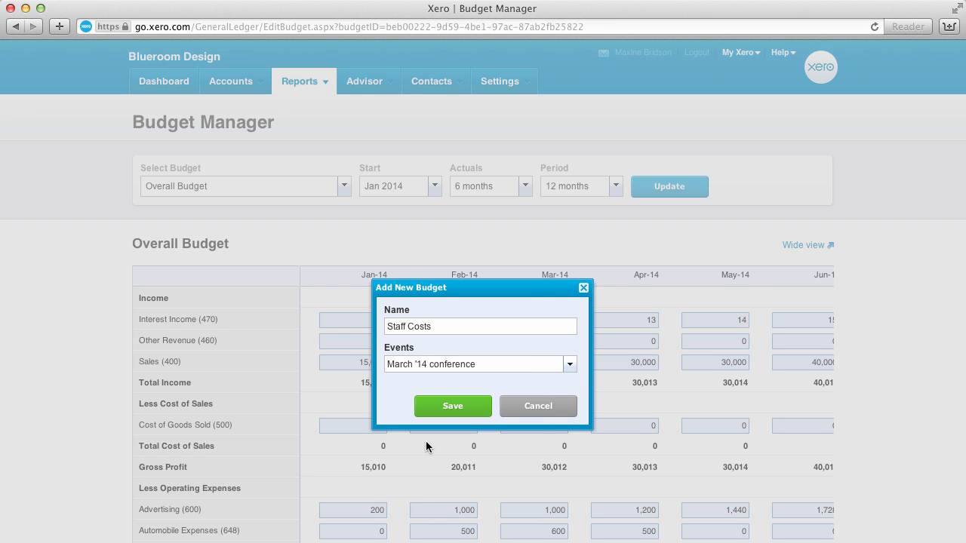
{"action": "left_click", "coordinate": [452, 407]}
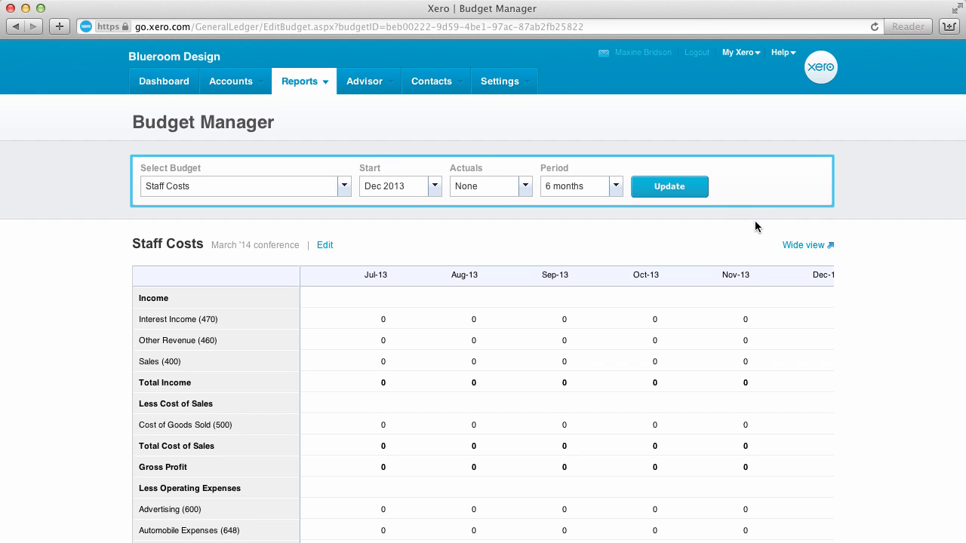
{"action": "left_click", "coordinate": [683, 190]}
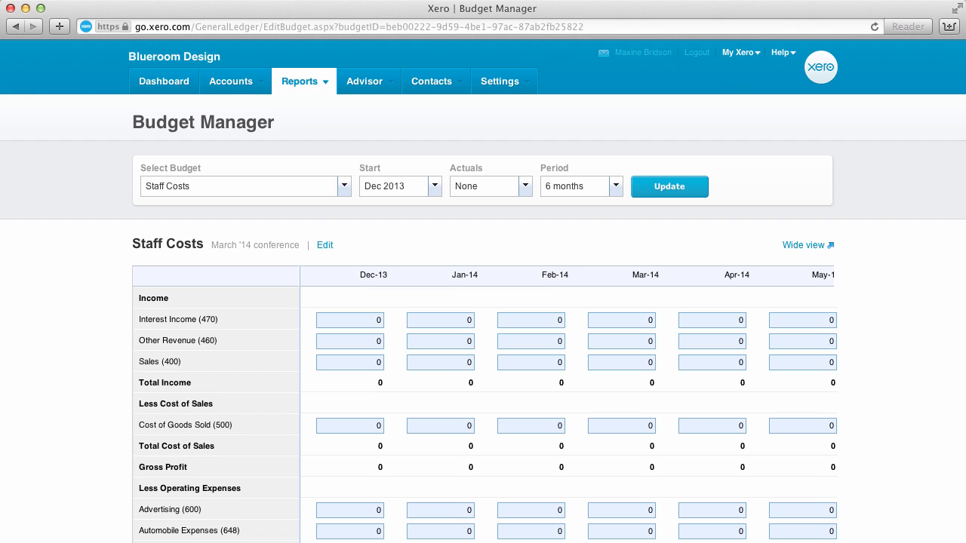
Apply a fixed amount of 5000 to each month of Contractor costs in the Staff Costs budget.
{"action": "scroll", "coordinate": [483, 415], "scroll_direction": "down", "scroll_amount": 5}
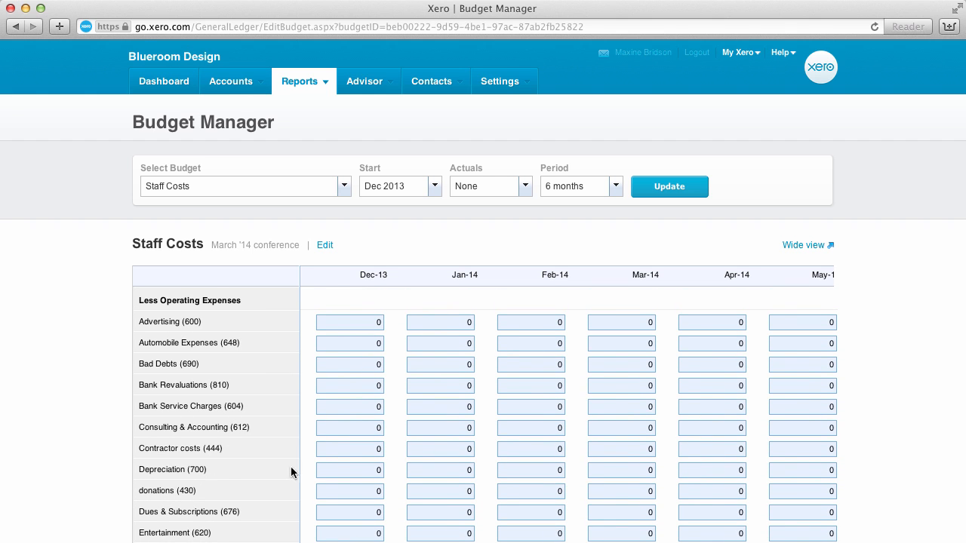
{"action": "left_click", "coordinate": [355, 451]}
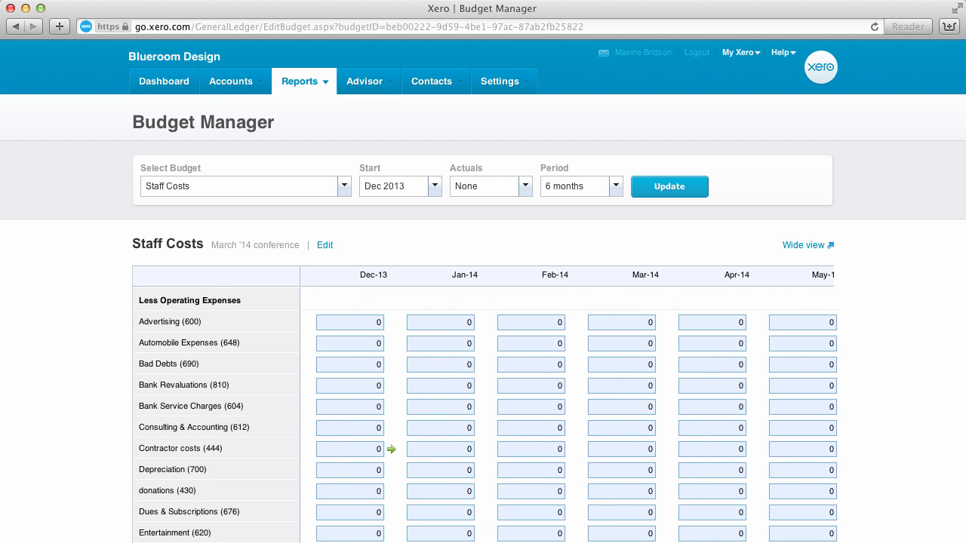
{"action": "left_click", "coordinate": [391, 450]}
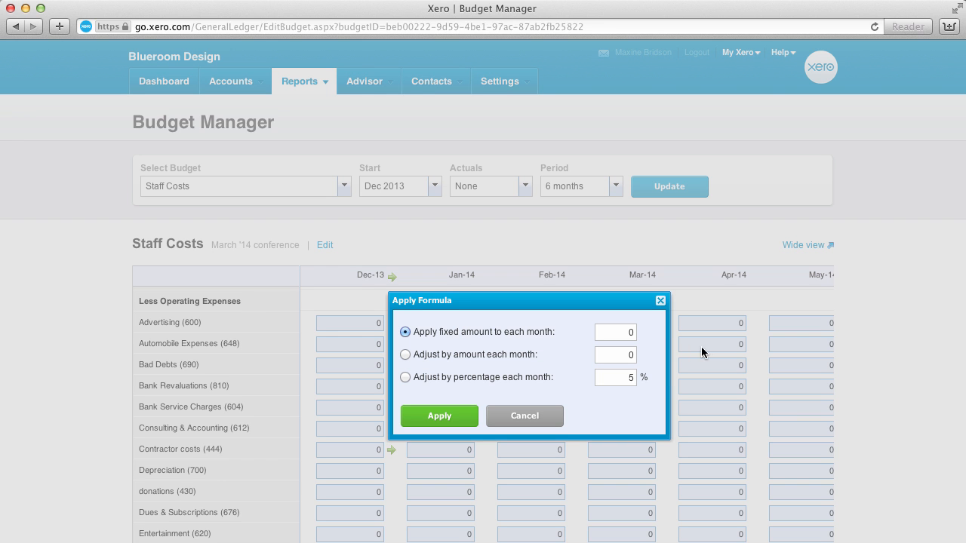
{"action": "type", "text": "5000"}
{"action": "left_click", "coordinate": [458, 419]}
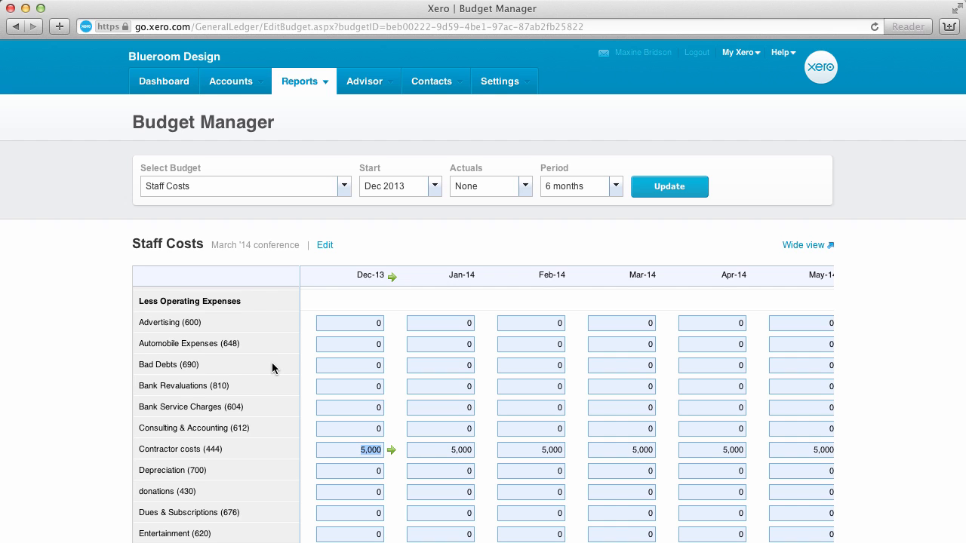
Enter 1000 for Advertising in Dec-13 and apply a formula that adjusts it by 20% each month.
{"action": "left_click", "coordinate": [354, 322]}
{"action": "type", "text": "1000"}
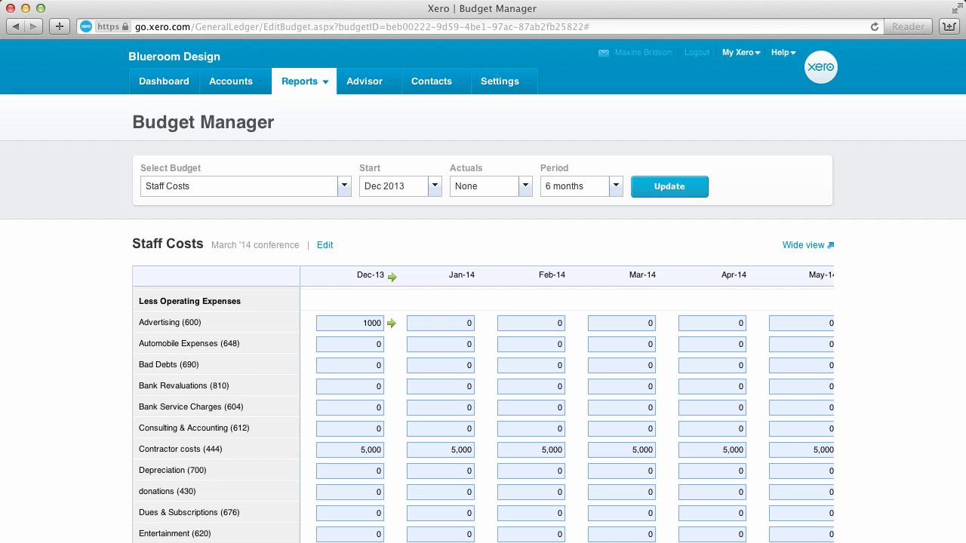
{"action": "left_click", "coordinate": [391, 323]}
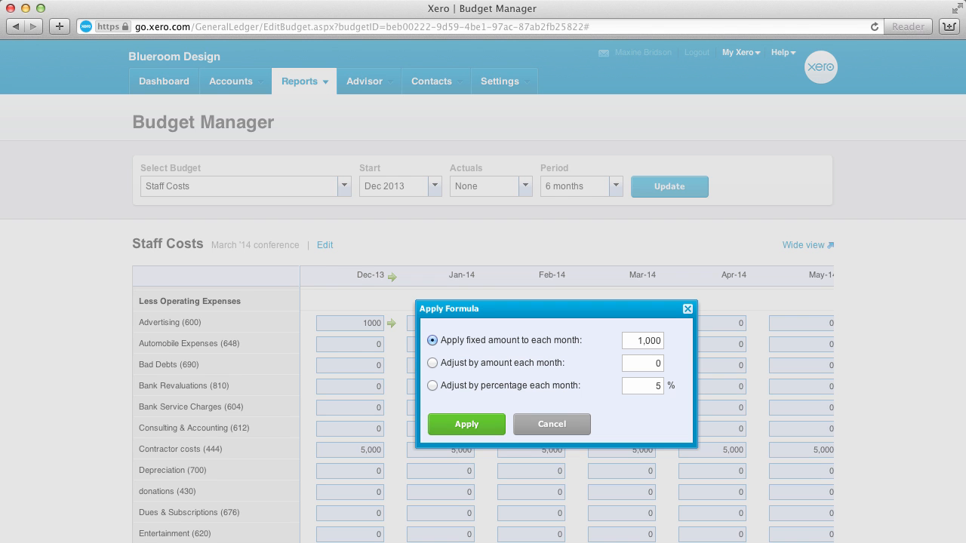
{"action": "left_click", "coordinate": [659, 386]}
{"action": "type", "text": "20"}
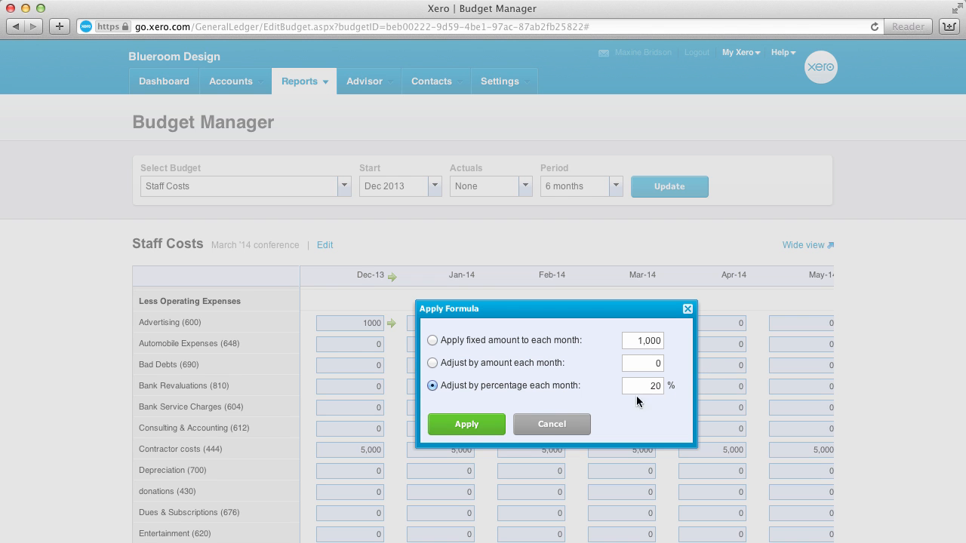
{"action": "left_click", "coordinate": [480, 425]}
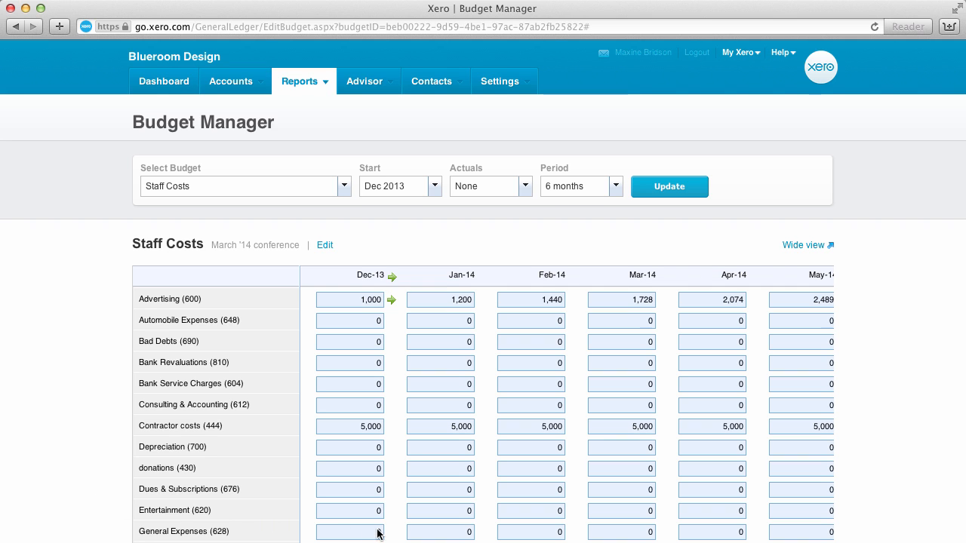
Enter 150 for General Expenses in Dec-13 and apply a formula that adjusts it by 50 each month.
{"action": "left_click", "coordinate": [354, 531]}
{"action": "type", "text": "150"}
{"action": "left_click", "coordinate": [390, 533]}
{"action": "left_click", "coordinate": [323, 356]}
{"action": "type", "text": "5"}
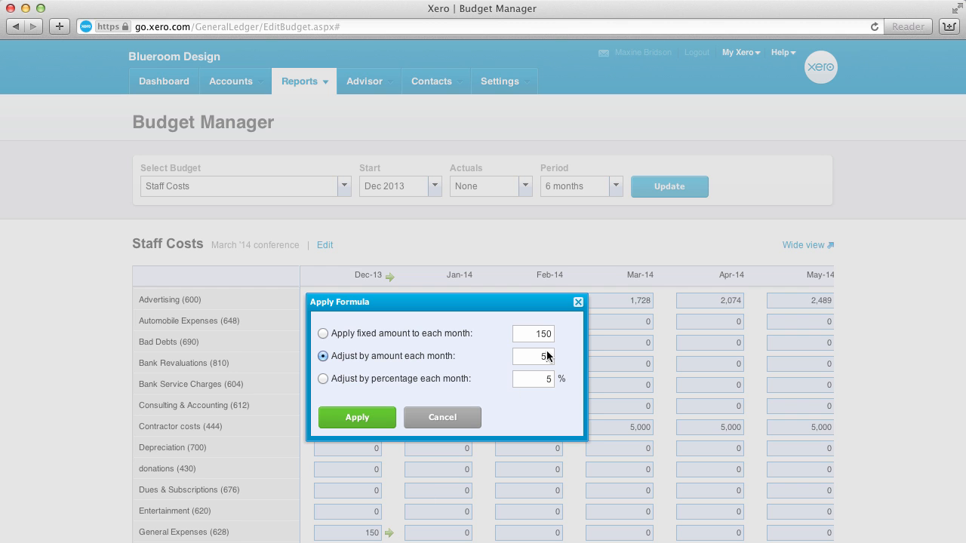
{"action": "type", "text": "0"}
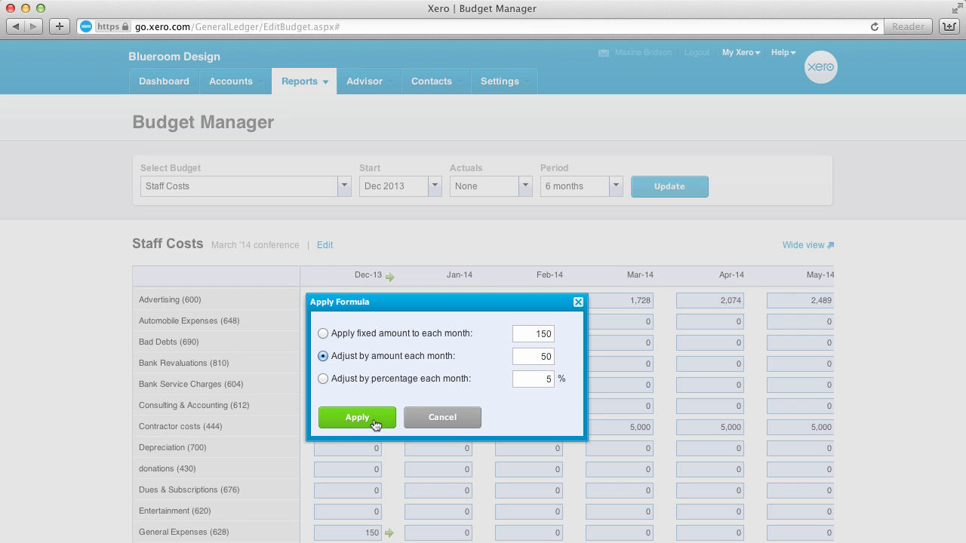
{"action": "left_click", "coordinate": [357, 417]}
{"action": "scroll", "coordinate": [427, 524], "scroll_direction": "down", "scroll_amount": 5}
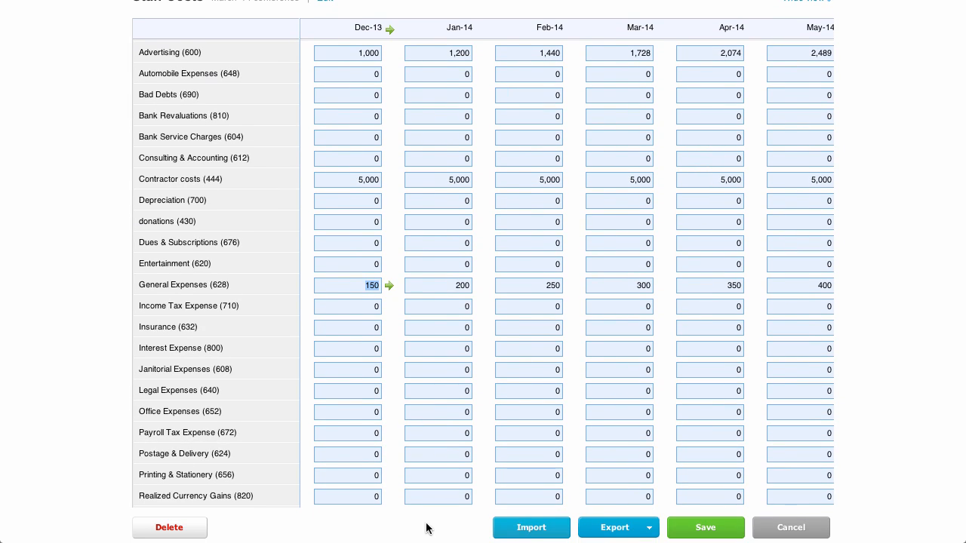
Save the Staff Costs budget, and save a copy of it named Queensborough costs with the event set to Recruitment drive.
{"action": "left_click", "coordinate": [704, 529]}
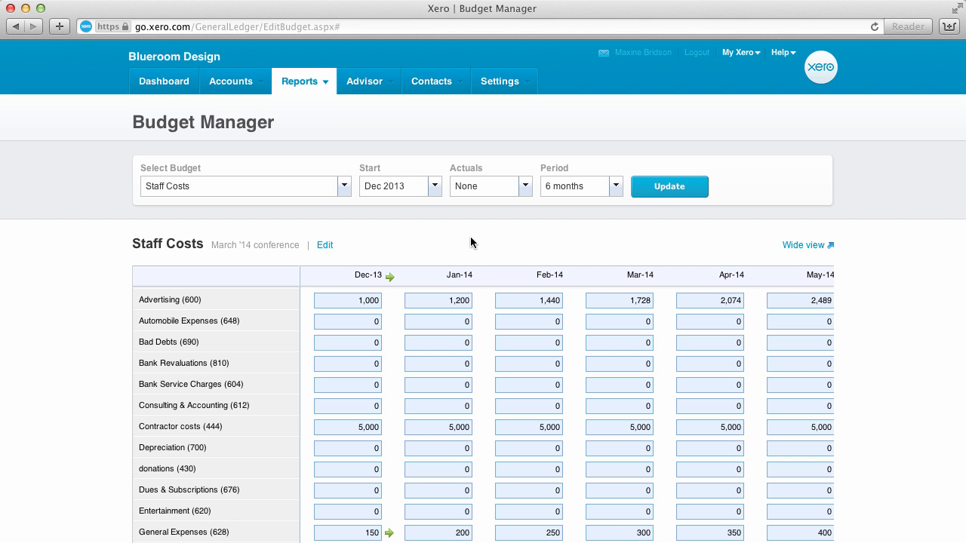
{"action": "left_click", "coordinate": [324, 246]}
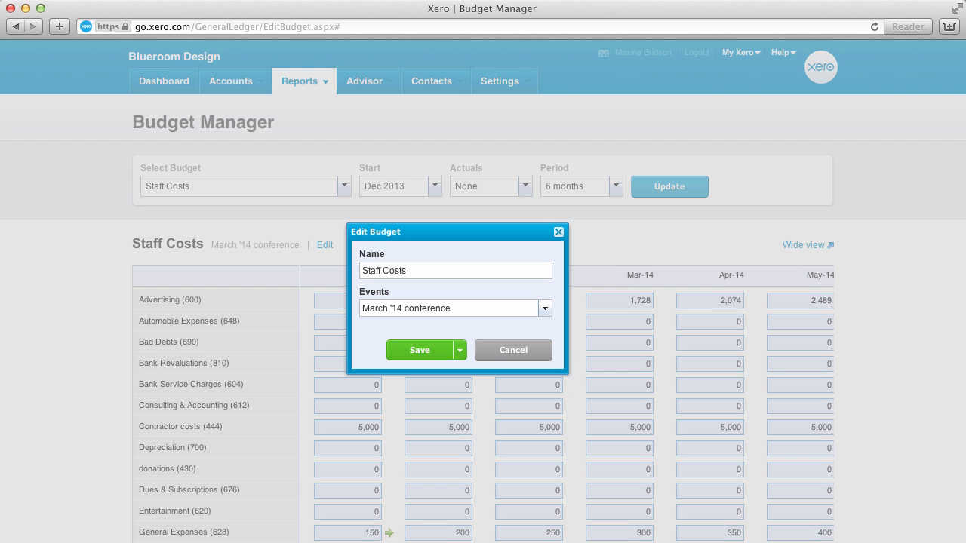
{"action": "key", "text": "ctrl+a"}
{"action": "type", "text": "Queensborough costs"}
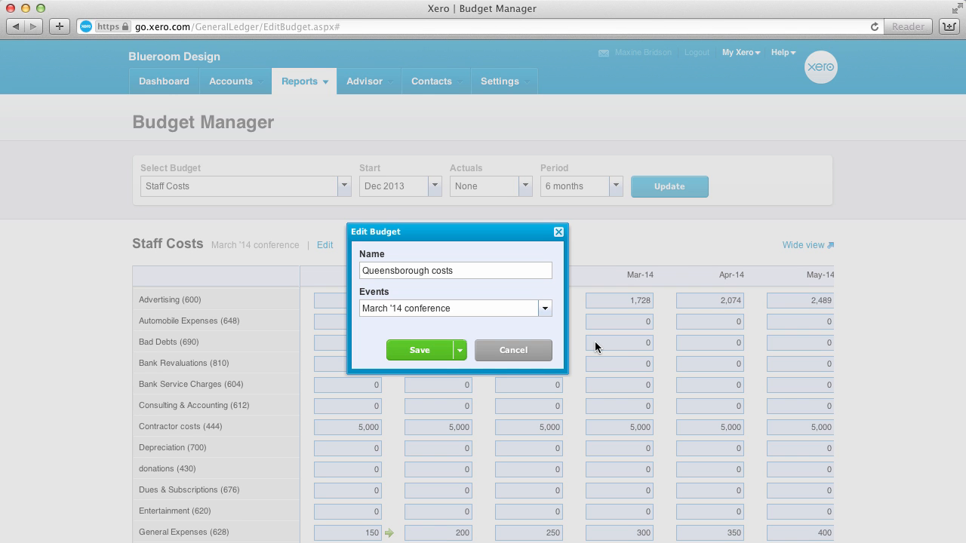
{"action": "left_click", "coordinate": [543, 309]}
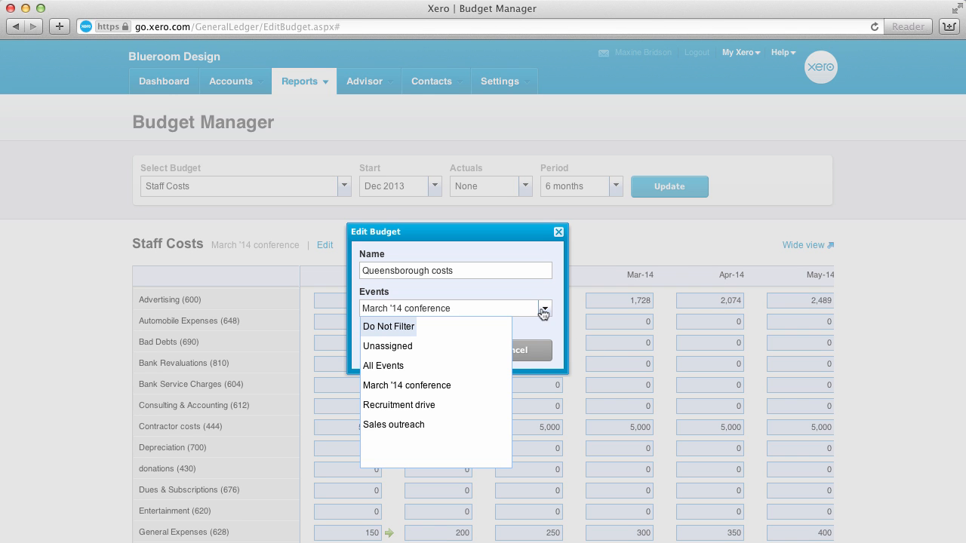
{"action": "left_click", "coordinate": [442, 405]}
{"action": "left_click", "coordinate": [457, 352]}
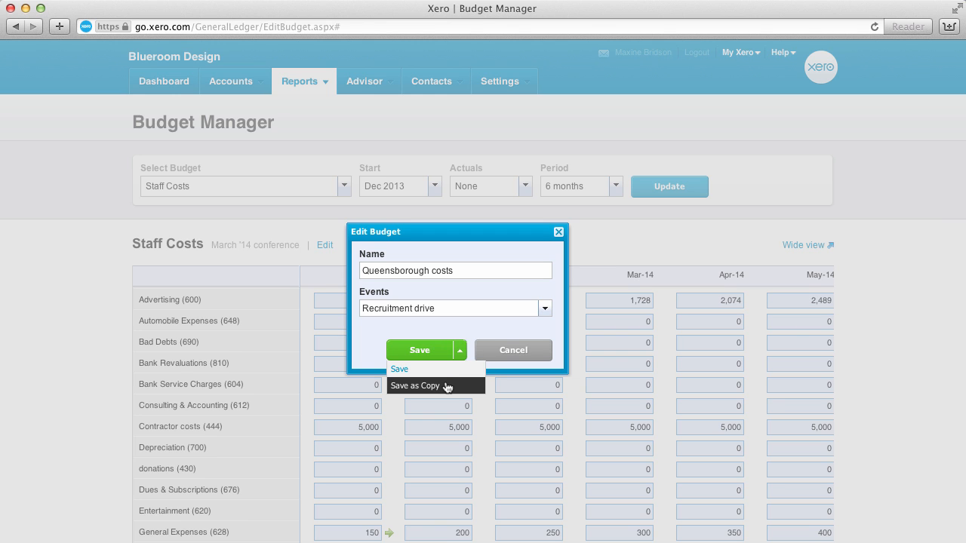
{"action": "left_click", "coordinate": [445, 386]}
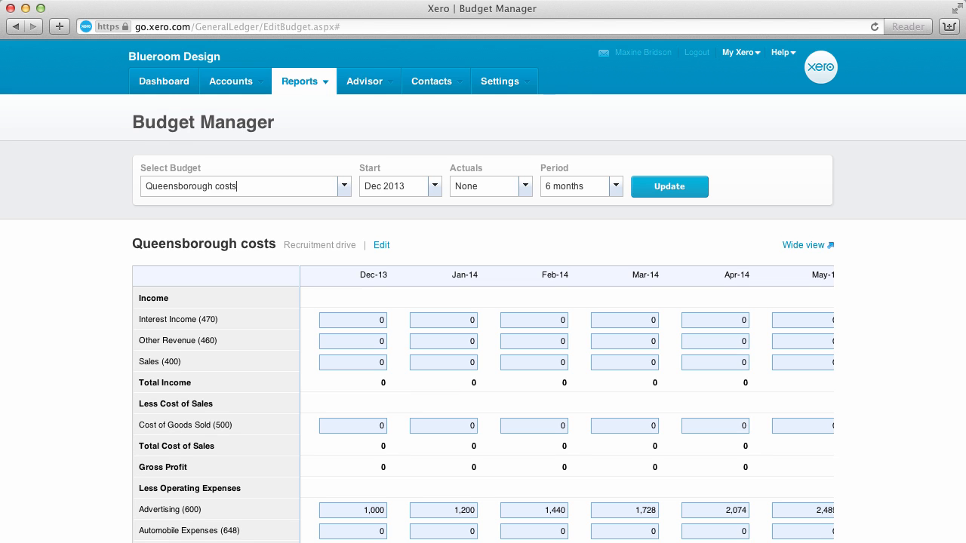